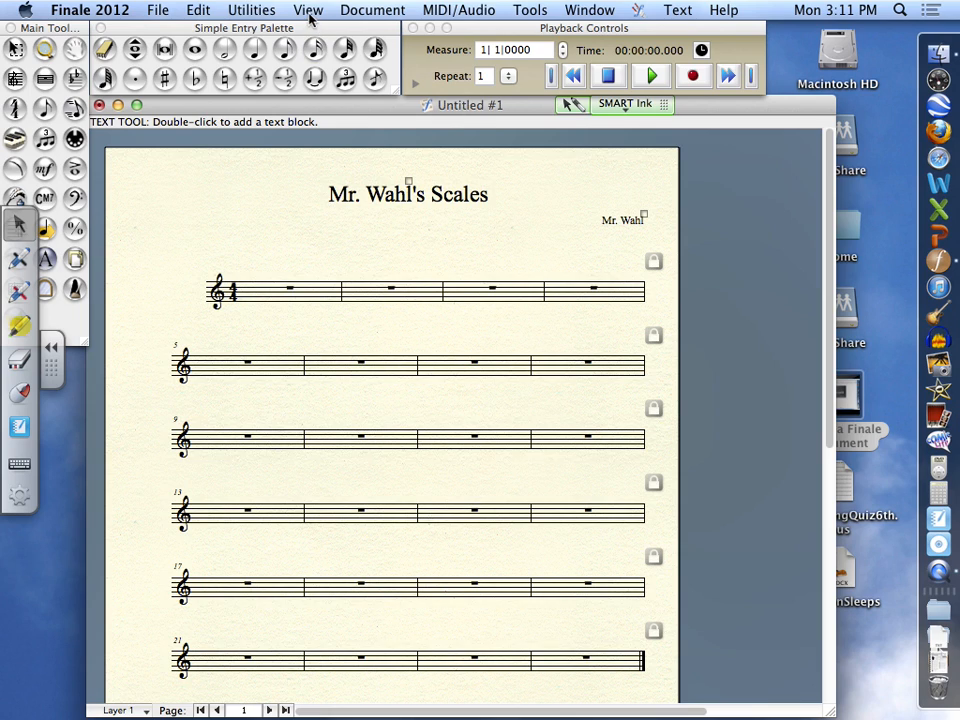
- Zoom in two levels on the score and widen the document window until the full staff width fits
click(308, 11)
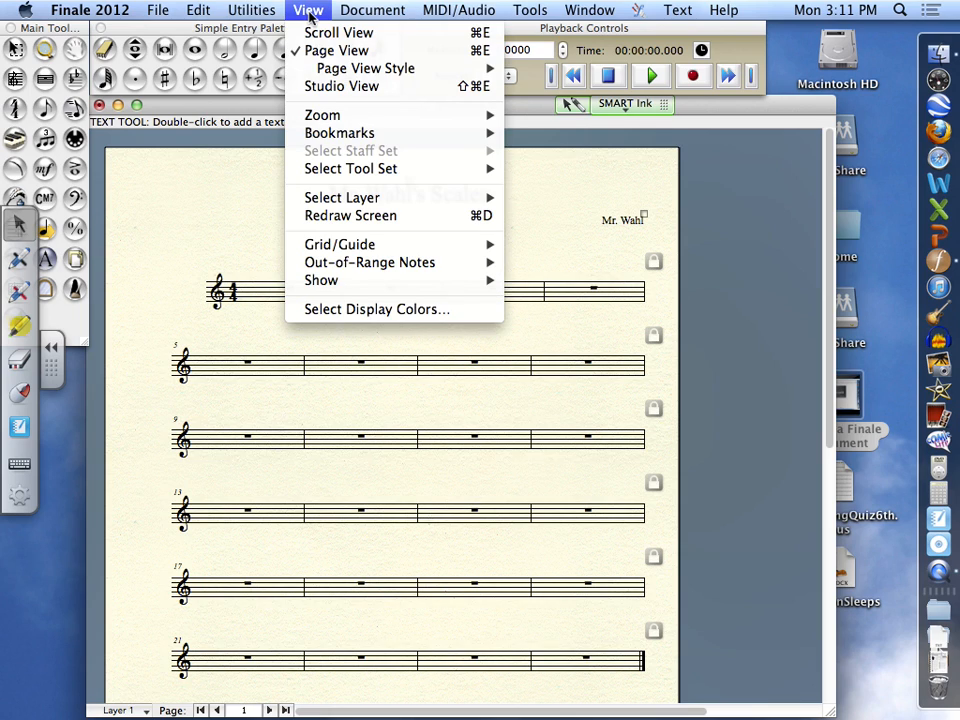
mouse_move(322, 115)
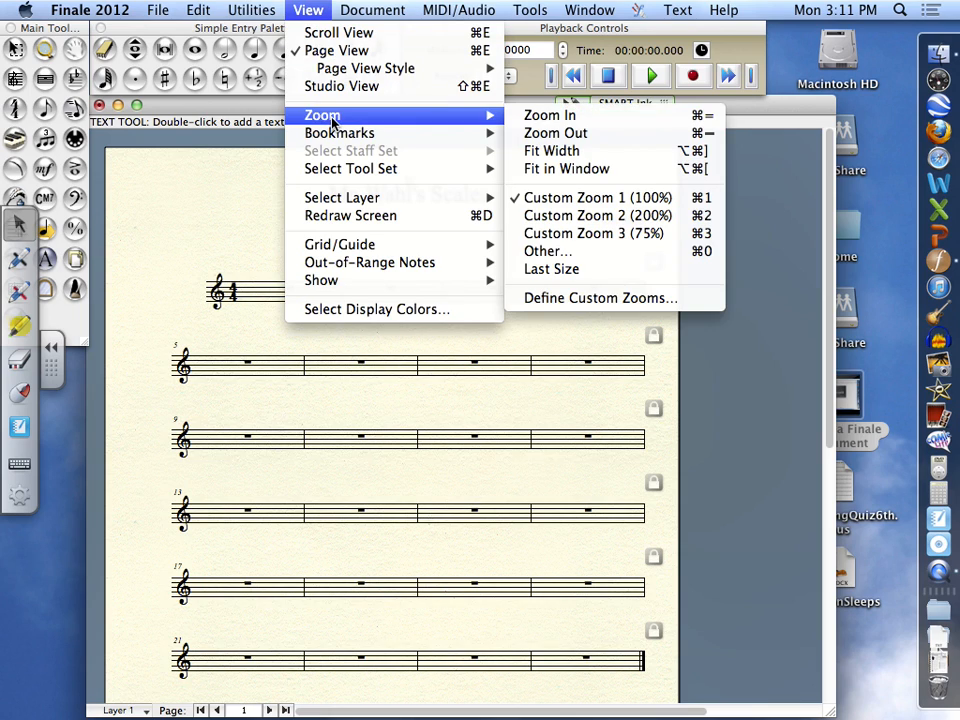
click(566, 117)
click(308, 11)
mouse_move(385, 125)
click(556, 117)
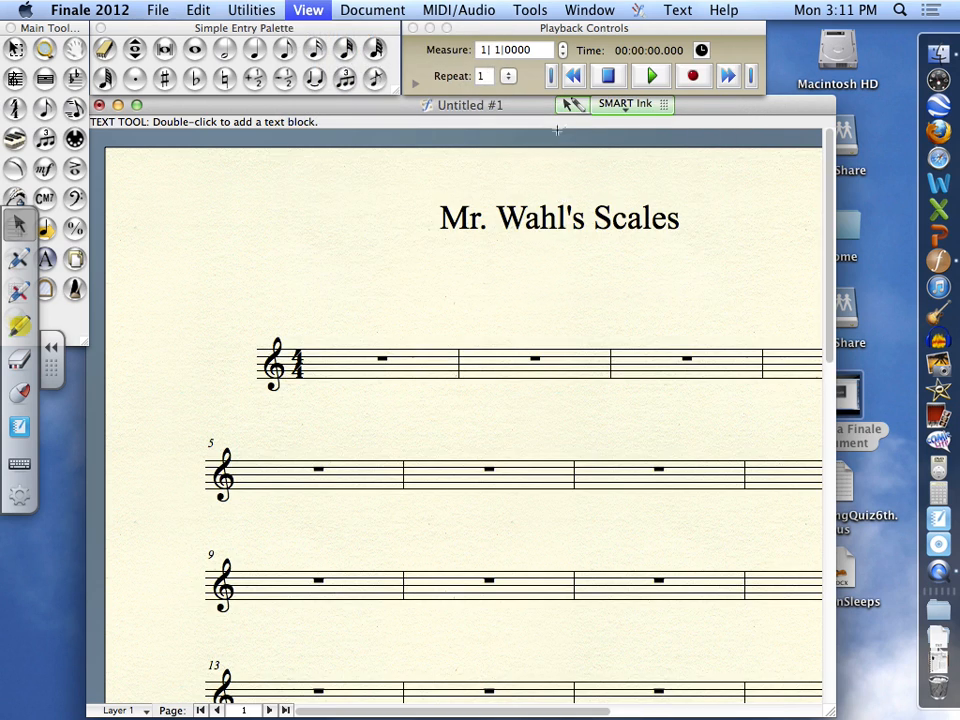
drag(550, 104, 527, 99)
click(862, 572)
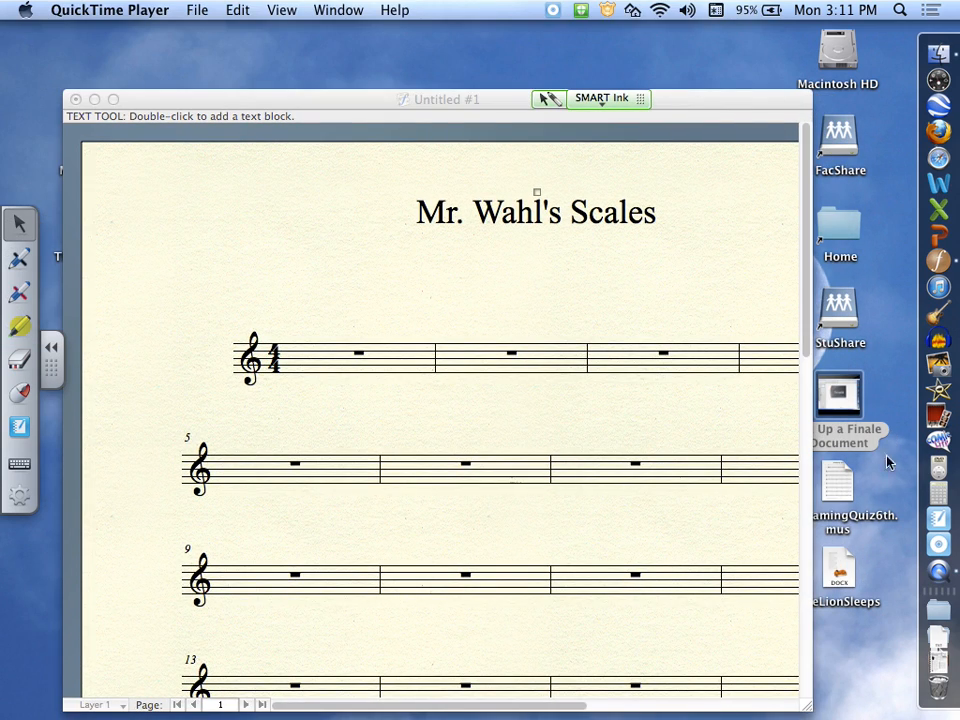
drag(808, 707, 900, 703)
click(825, 436)
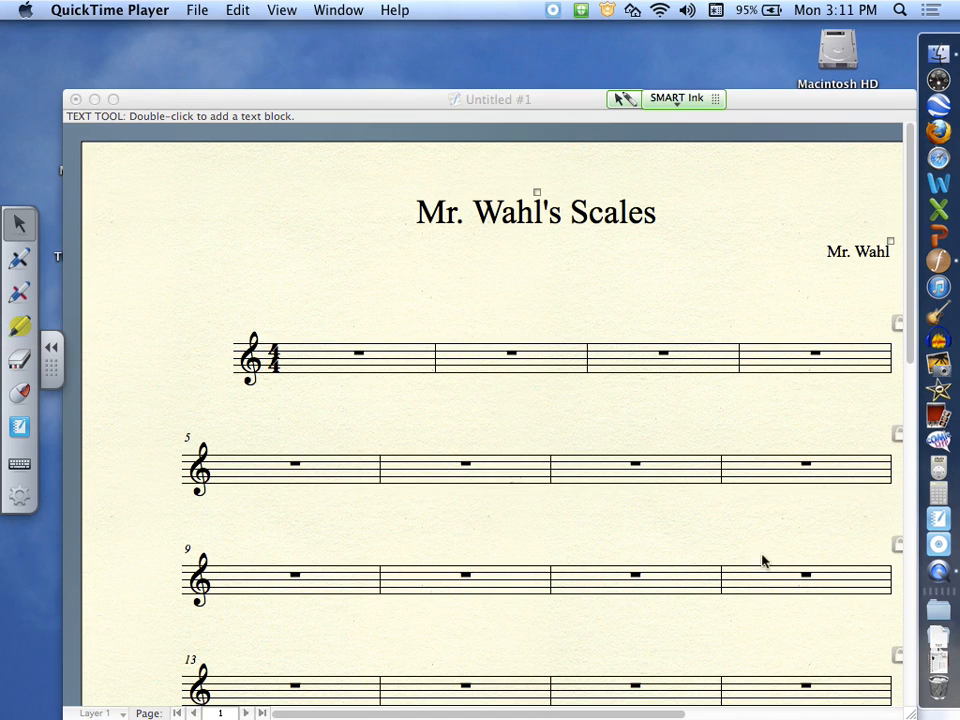
click(658, 283)
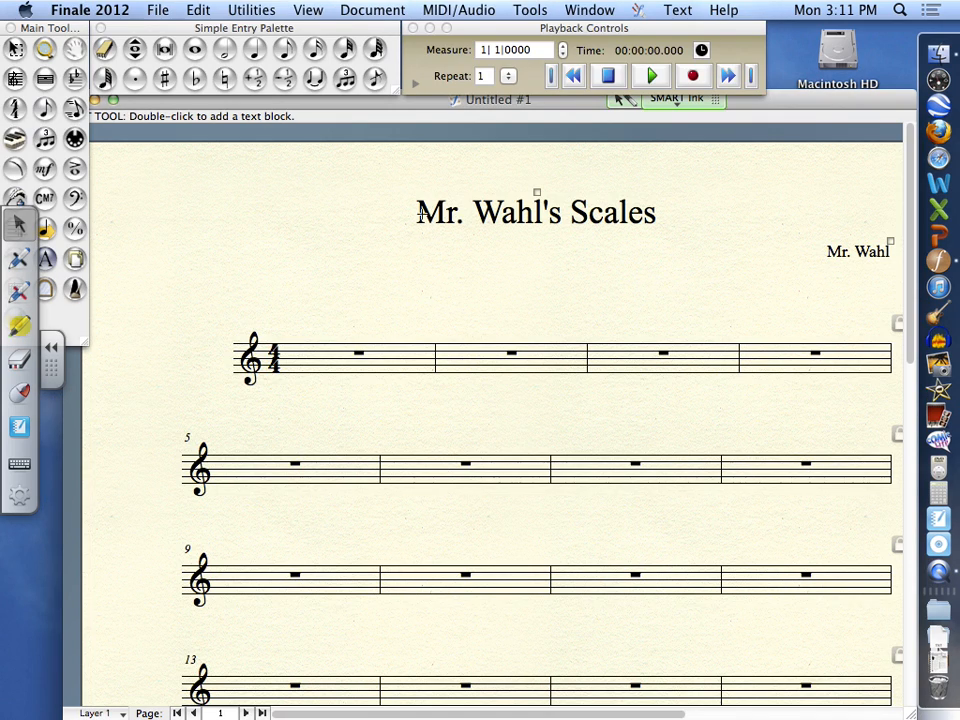
- Enter the ascending half notes C, D, E, F, G, A, B, C in measures 1–4 and play the scale back
click(225, 50)
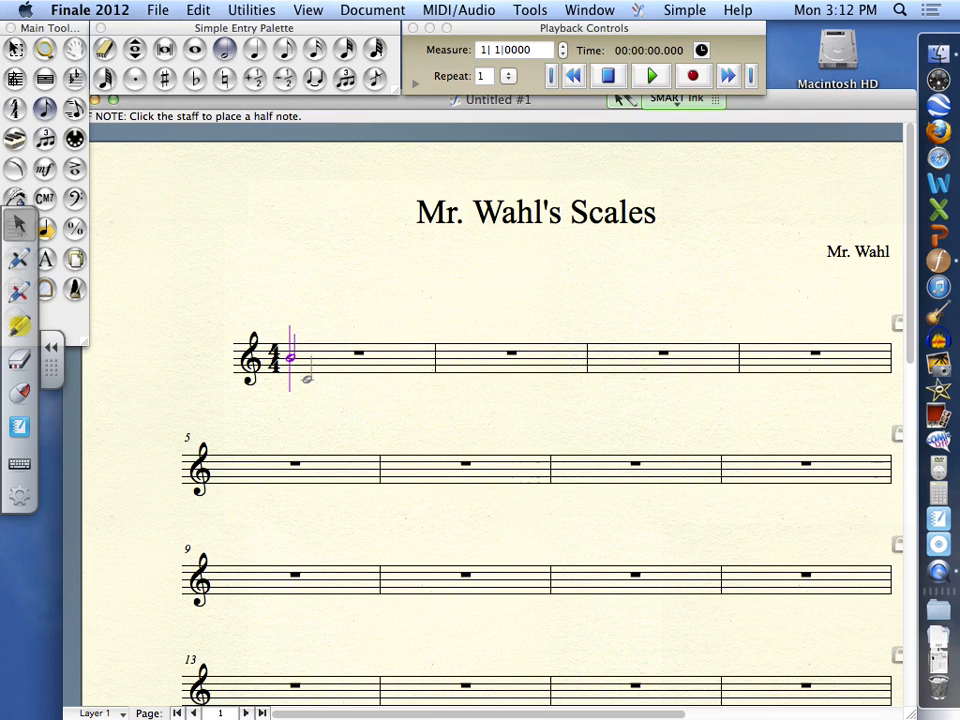
click(306, 377)
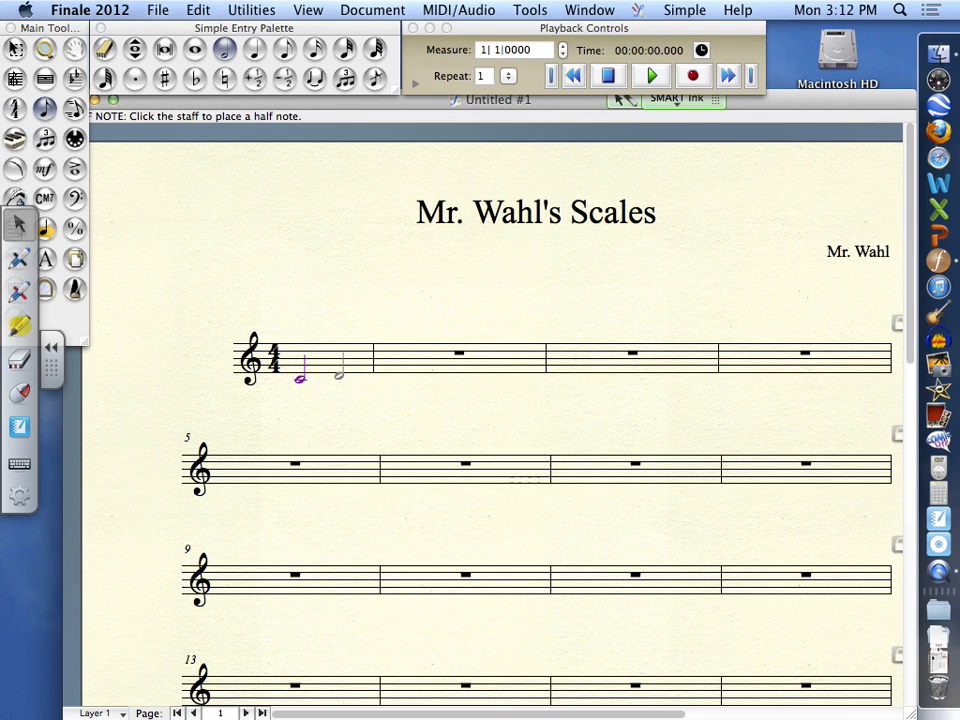
click(343, 369)
click(388, 370)
click(447, 367)
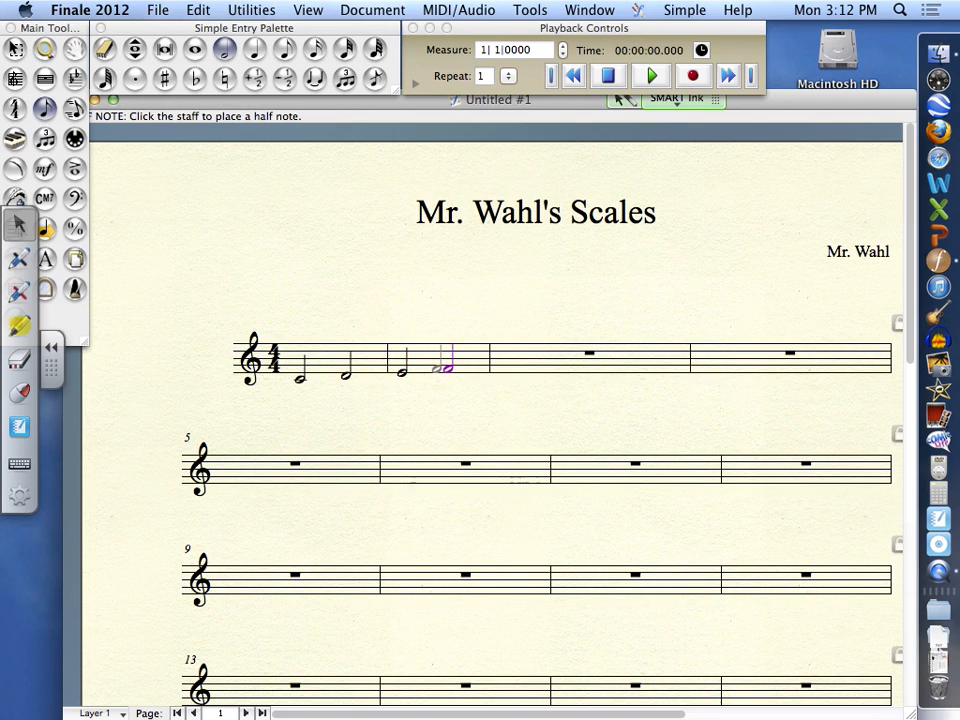
click(508, 364)
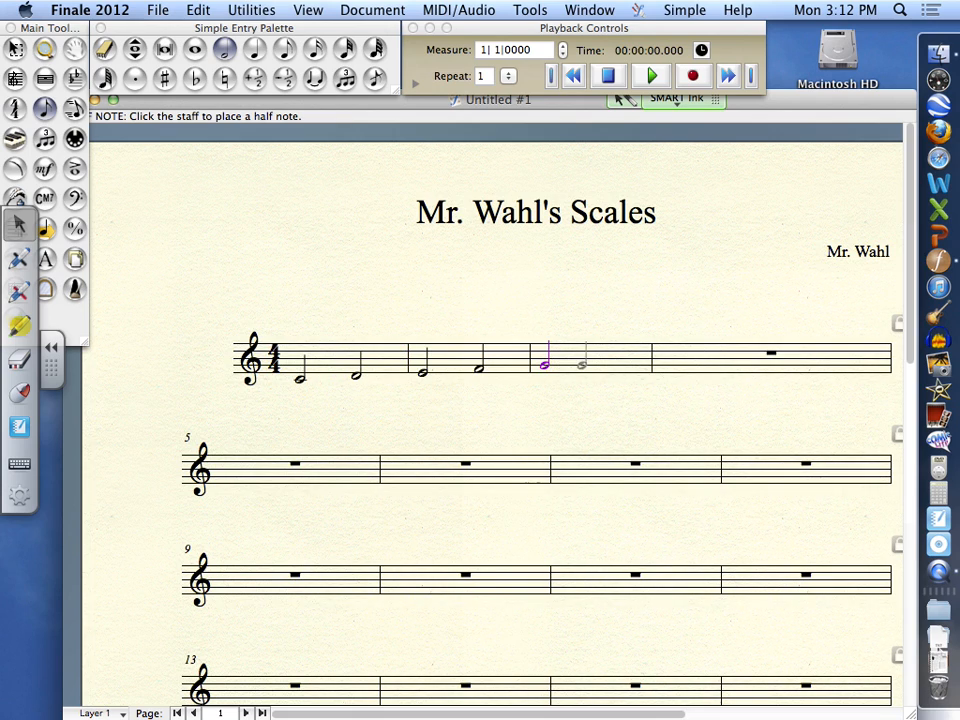
click(598, 359)
click(665, 353)
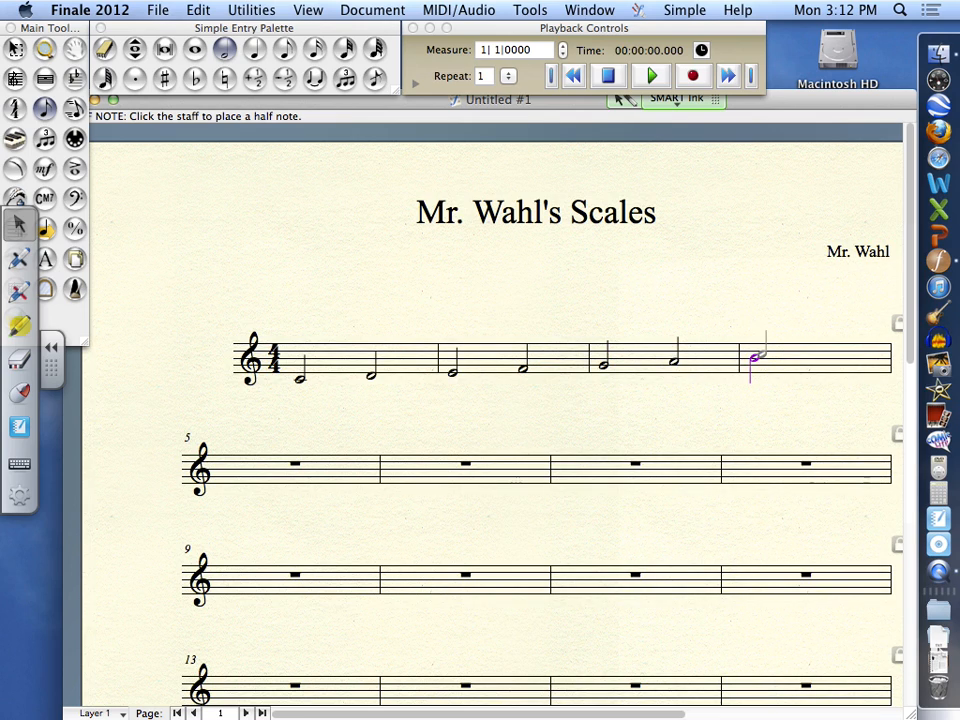
click(821, 356)
click(645, 82)
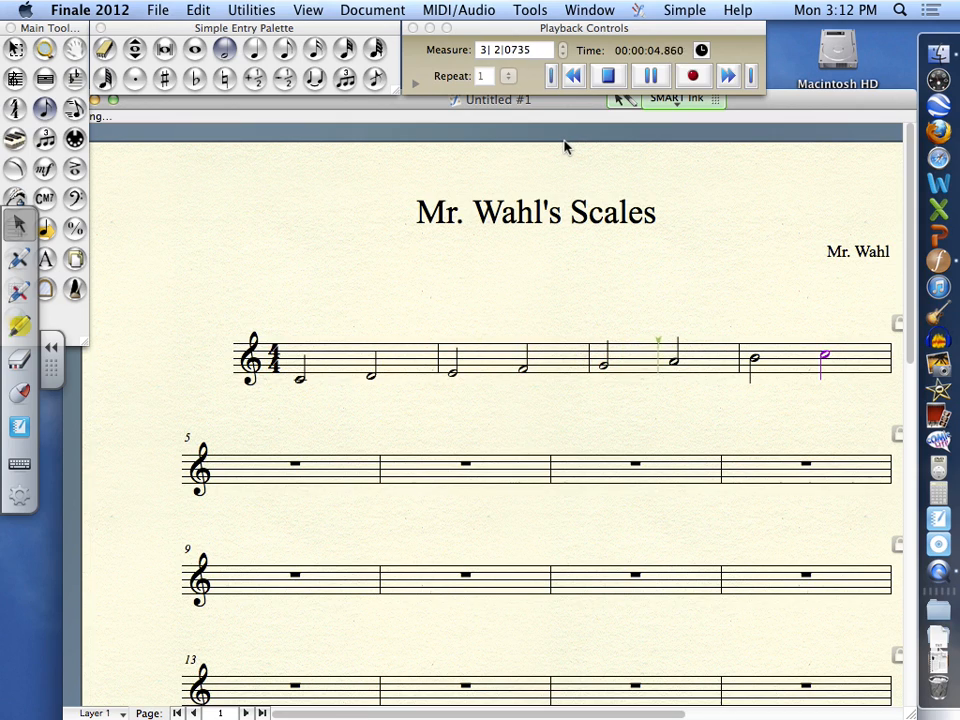
click(608, 77)
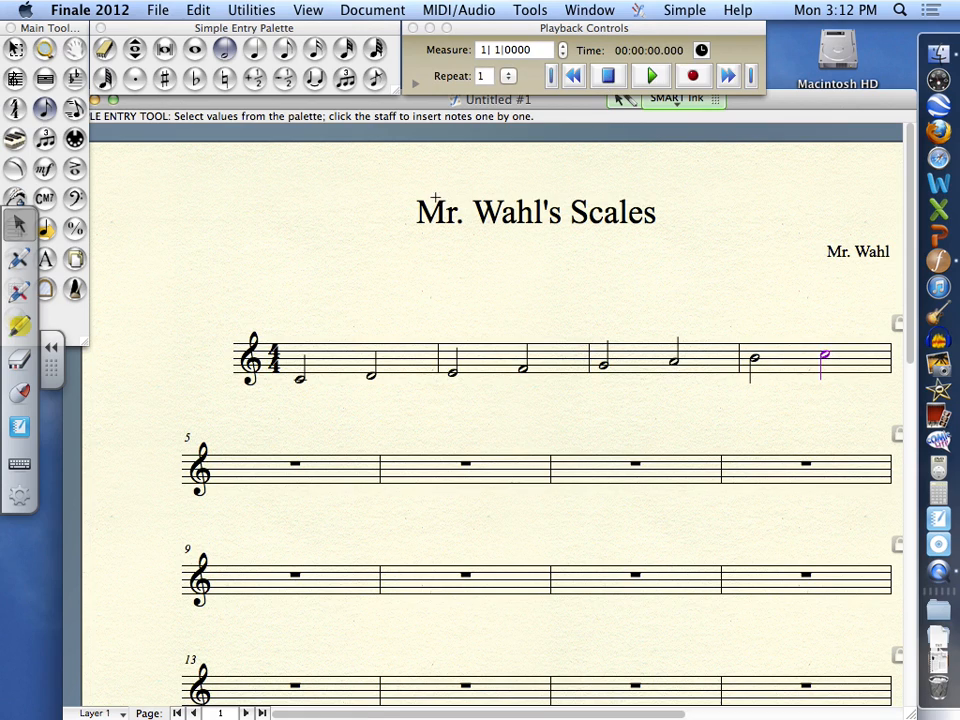
- Enter the half notes F, G, A and B in measures 5–6 and make the B flat
click(225, 48)
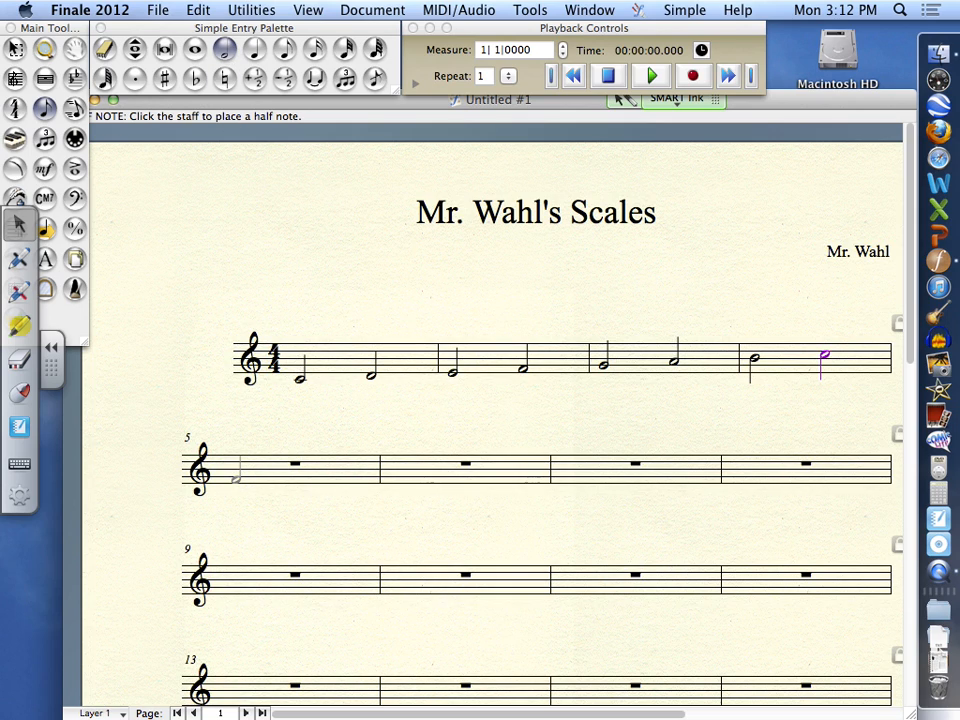
click(225, 476)
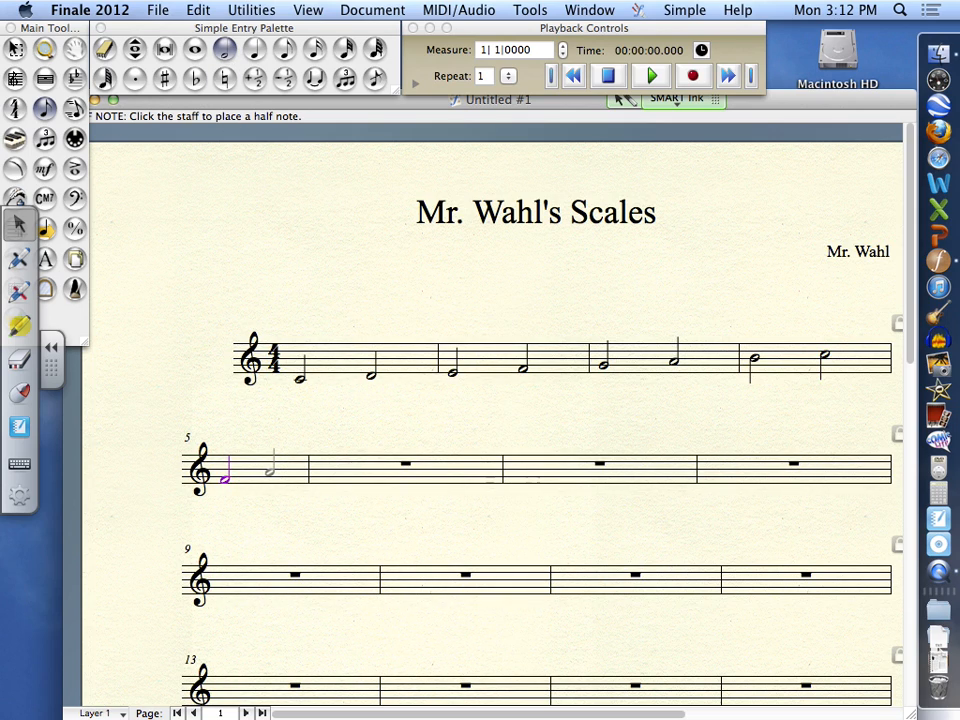
click(270, 474)
click(343, 466)
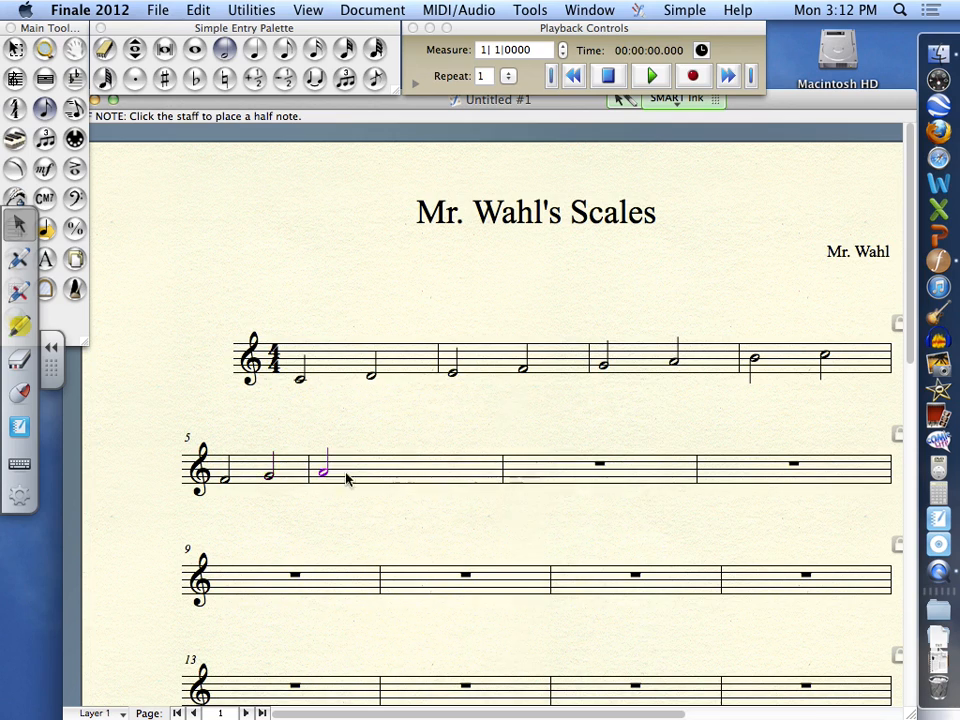
click(411, 466)
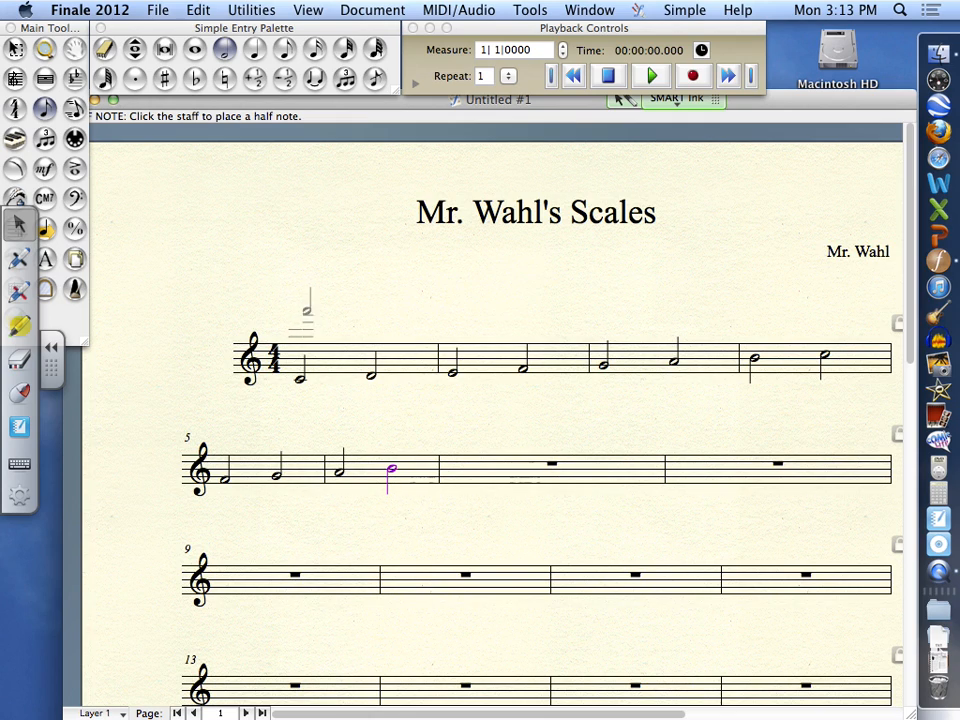
click(195, 78)
click(390, 466)
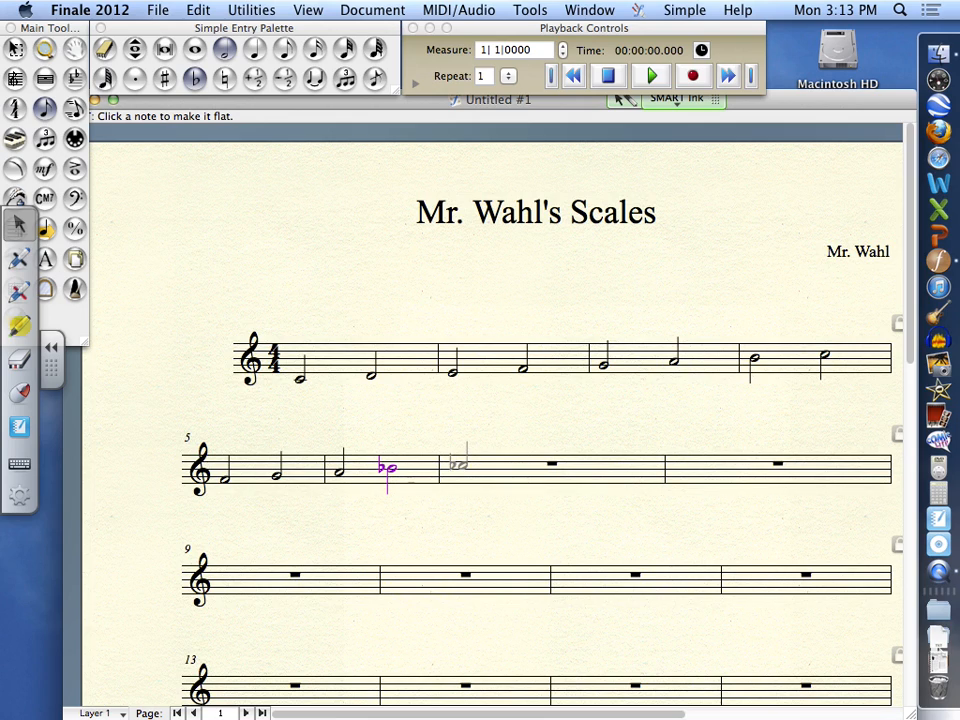
- Enter two half notes in measure 7, a C without a flat and a second note shifted up and down in pitch until it is D
click(196, 82)
click(472, 471)
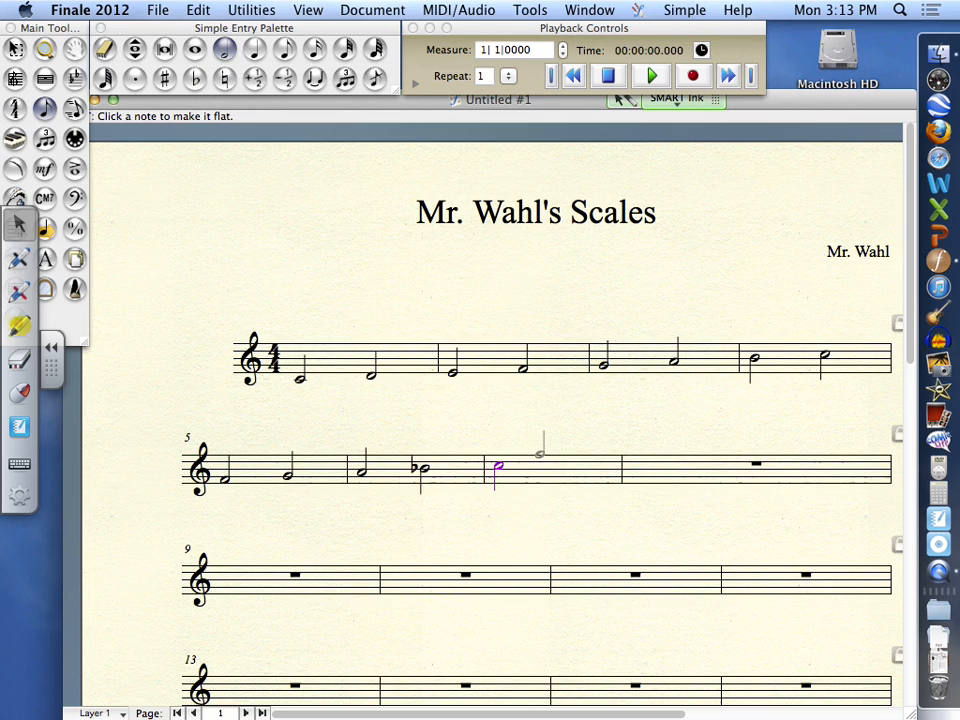
click(562, 457)
key(Down)
key(Down)
key(Down)
key(Down)
key(Up)
key(Up)
key(Up)
key(Up)
key(Up)
key(Up)
key(Up)
key(Up)
key(Up)
key(Up)
key(Up)
key(Up)
key(Up)
key(Up)
key(Down)
key(Down)
key(Down)
key(Down)
key(Down)
key(Down)
key(Down)
key(Down)
key(Down)
key(Down)
key(Down)
key(Down)
- Place a half note E in measure 8 and erase the D half note in measure 7
click(657, 455)
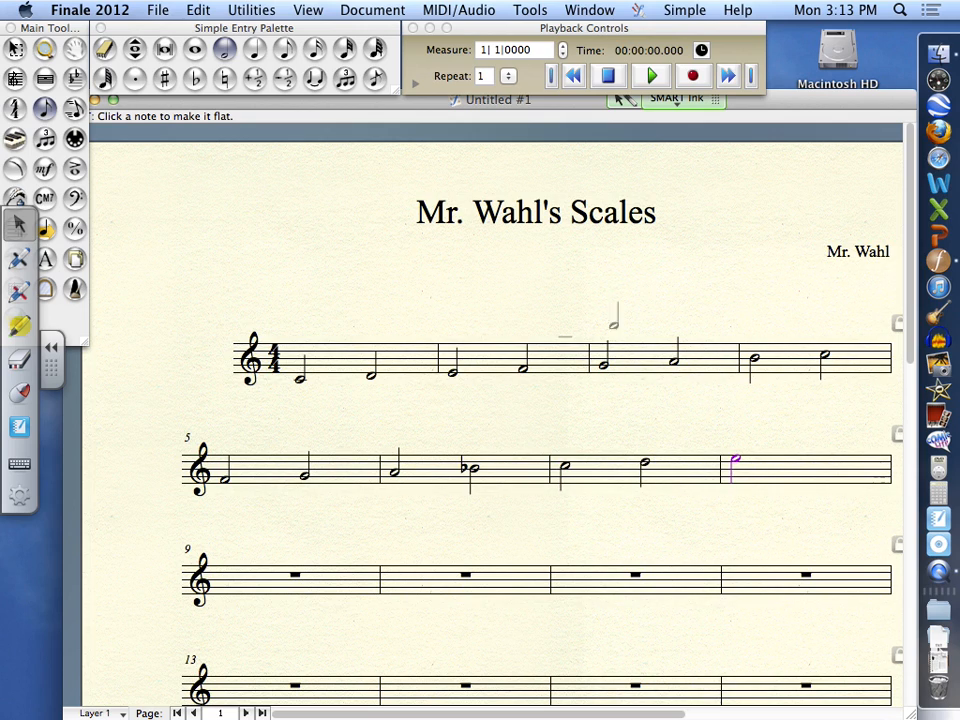
click(104, 52)
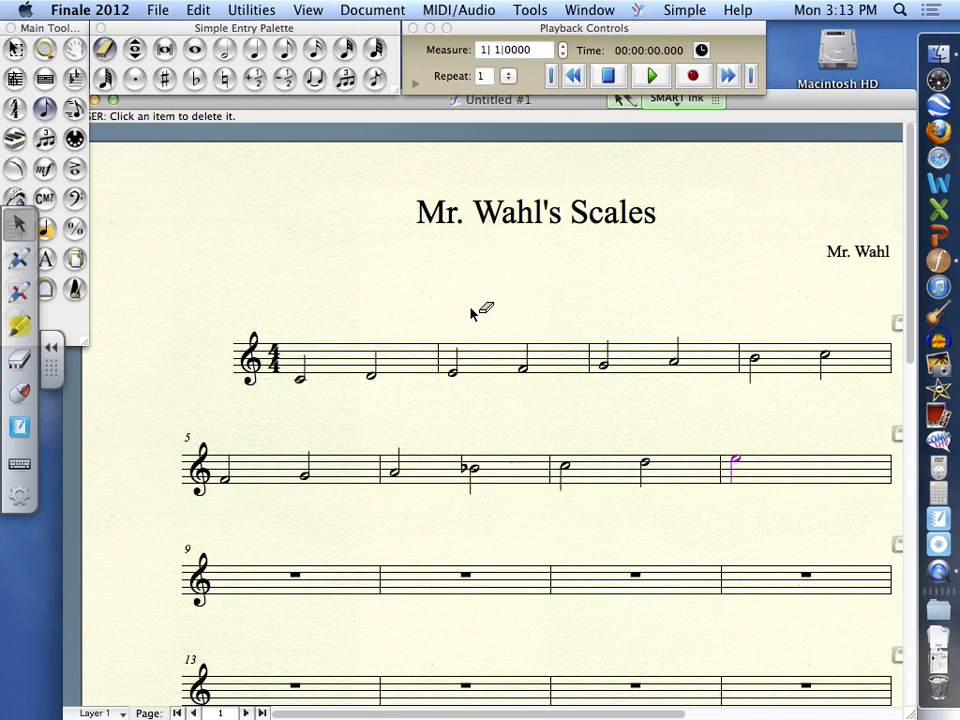
click(648, 464)
- Undo the erased note, the rest fill, the E in measure 8 and the latest pitch changes in measure 7
click(198, 12)
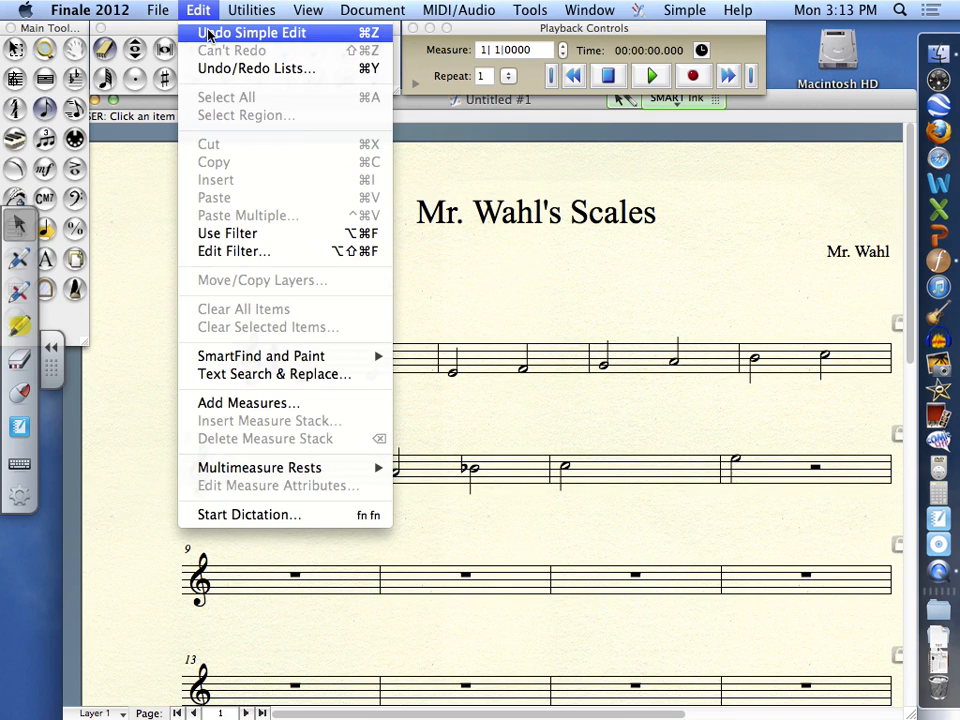
click(207, 28)
click(198, 10)
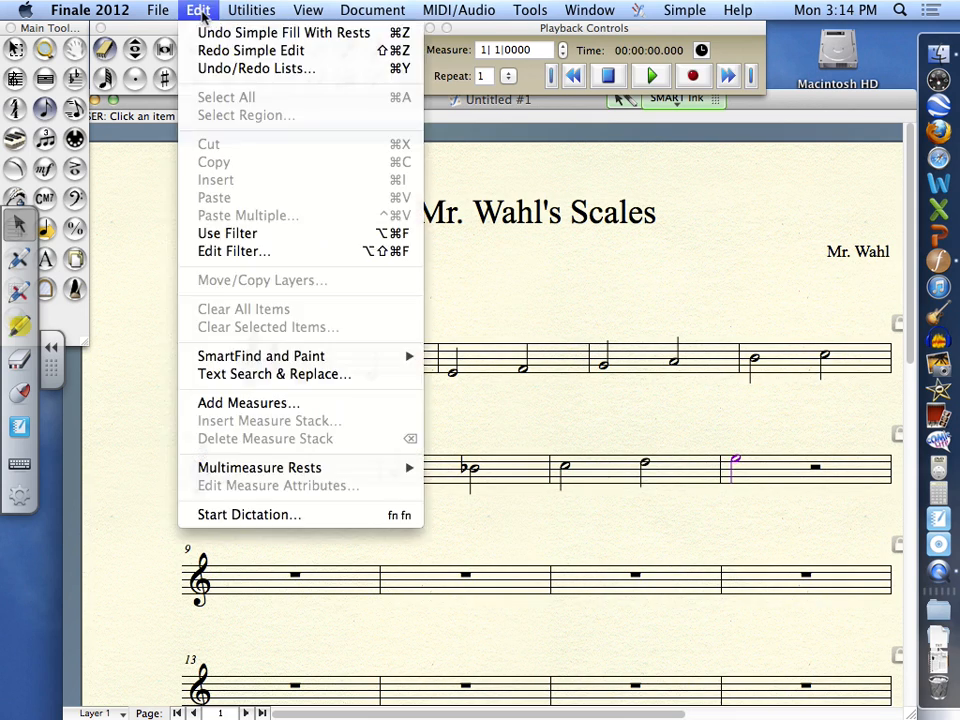
click(205, 32)
click(203, 10)
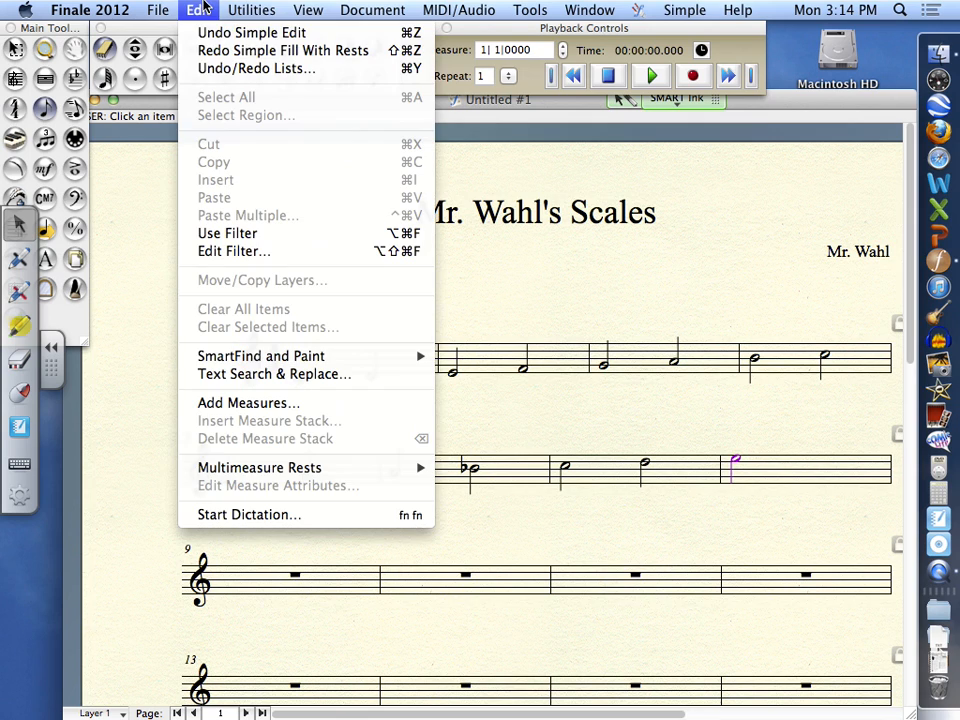
click(205, 30)
click(198, 10)
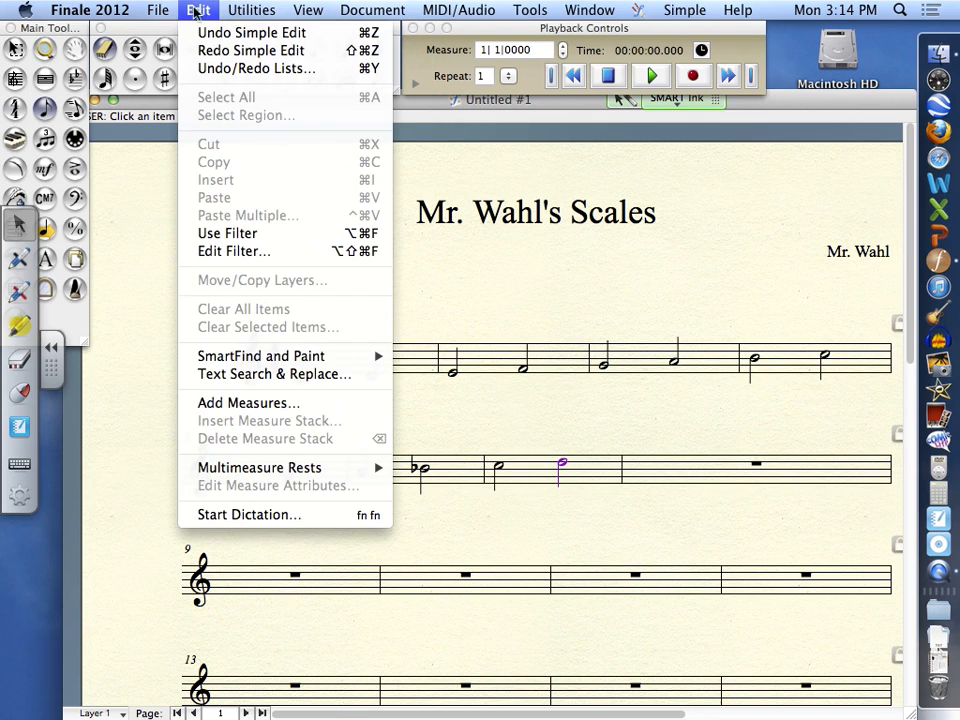
click(203, 30)
click(198, 10)
click(201, 31)
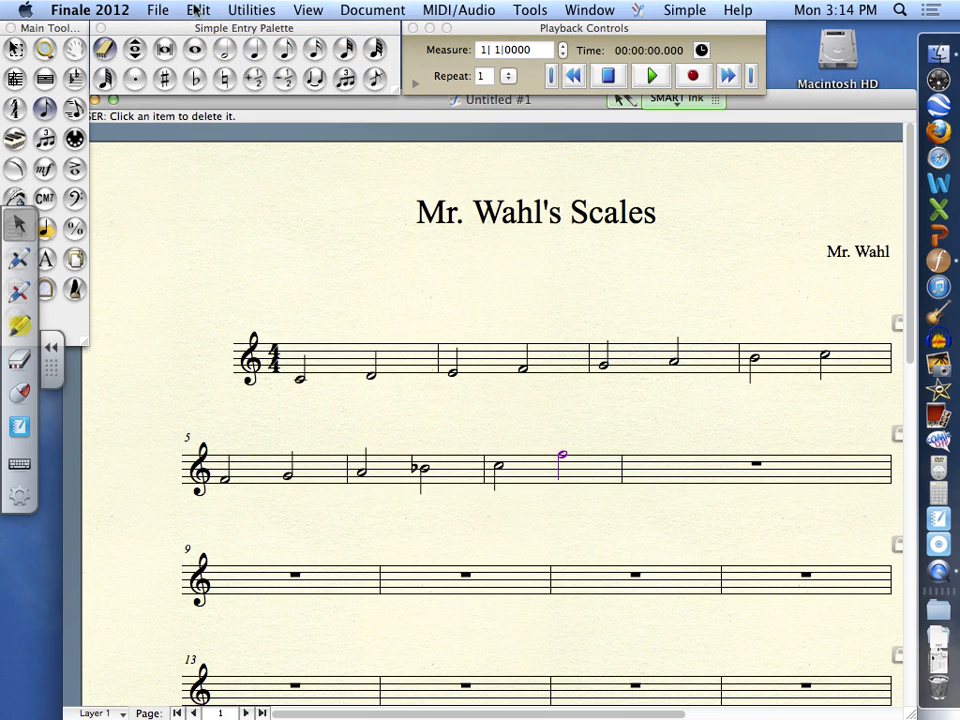
click(198, 10)
click(206, 35)
- Enter the half notes E and F in measure 8 to complete the F scale
click(228, 56)
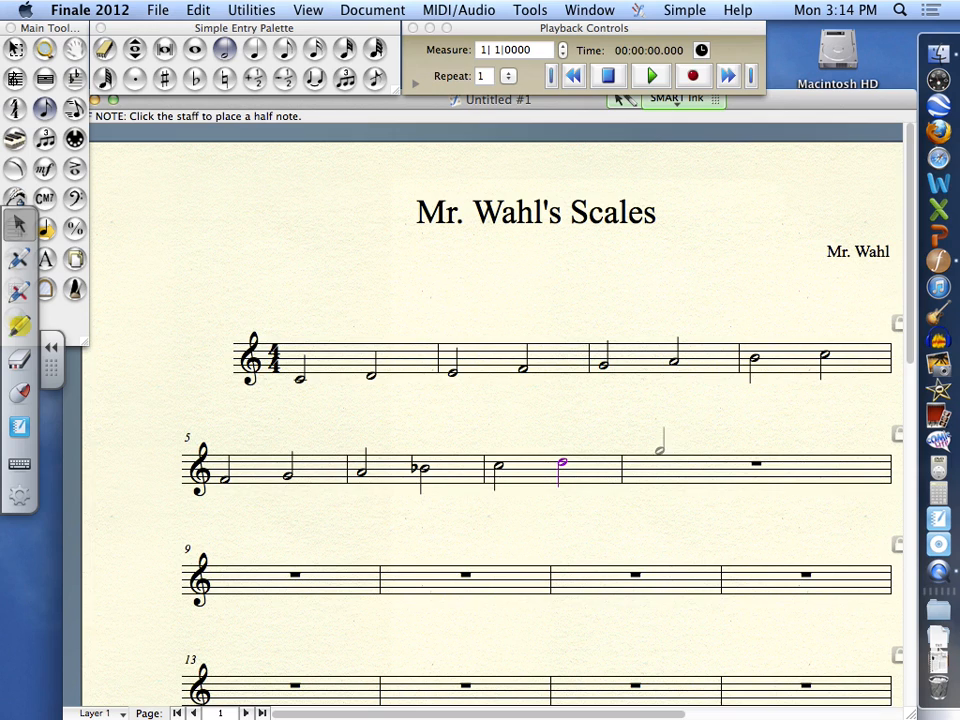
click(736, 460)
click(816, 455)
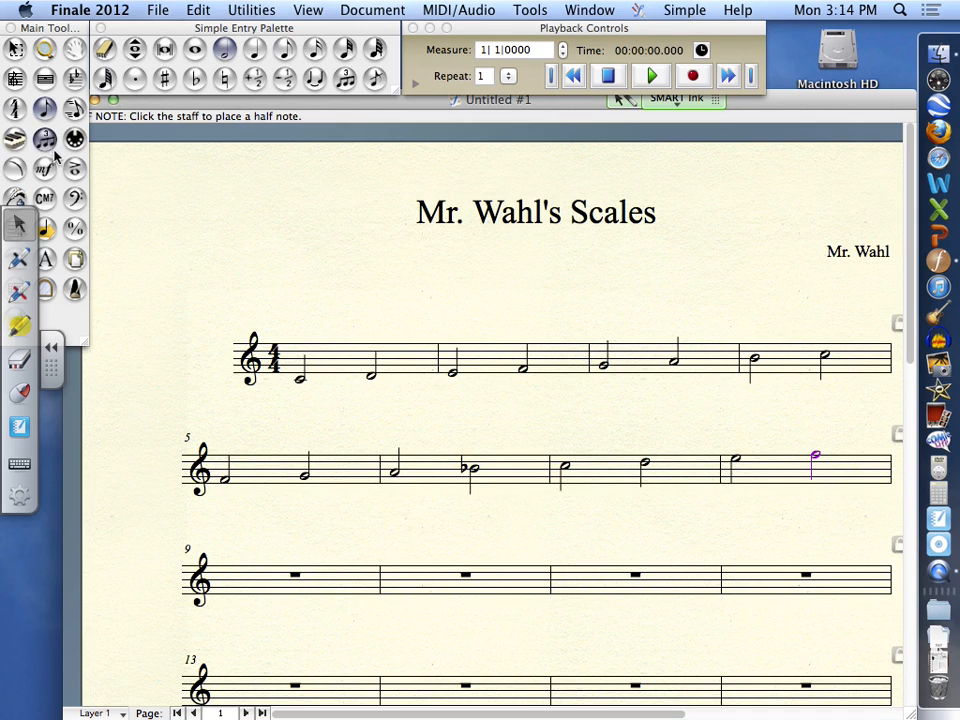
- Add the note names C D E F G A B C as verse 1 lyrics under measures 1–4, with the lyrics window moved aside
click(15, 199)
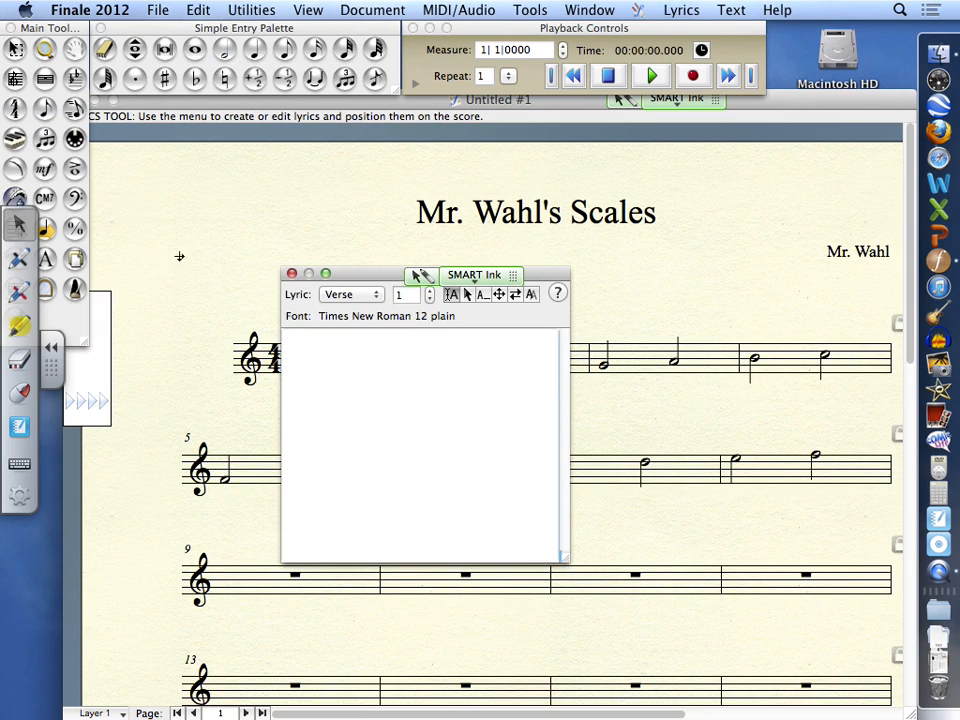
drag(381, 280, 387, 276)
drag(558, 240, 661, 219)
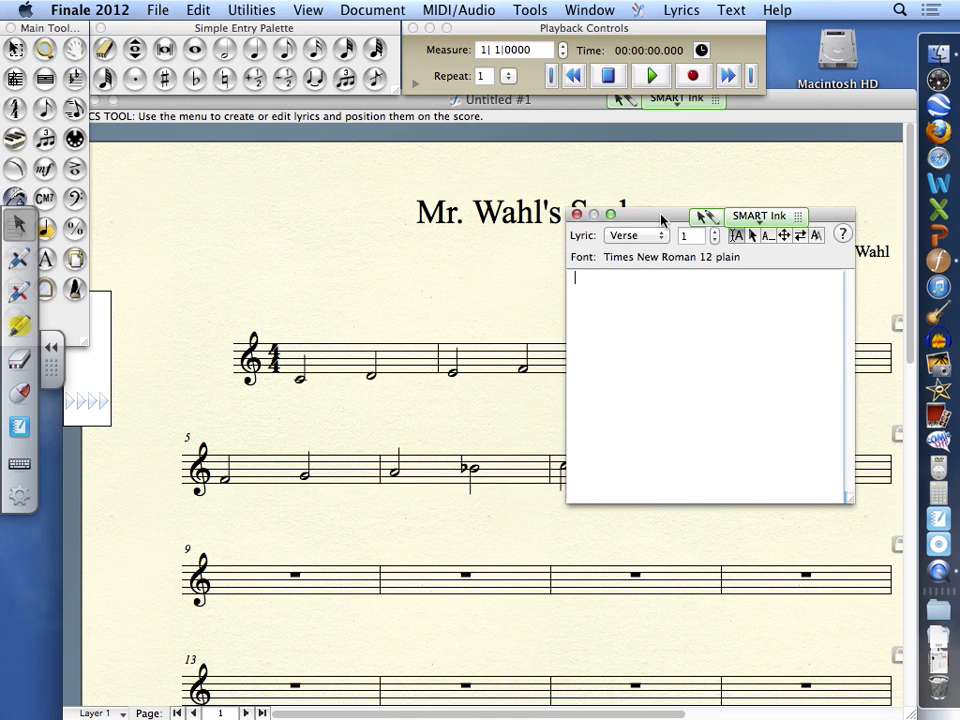
click(300, 380)
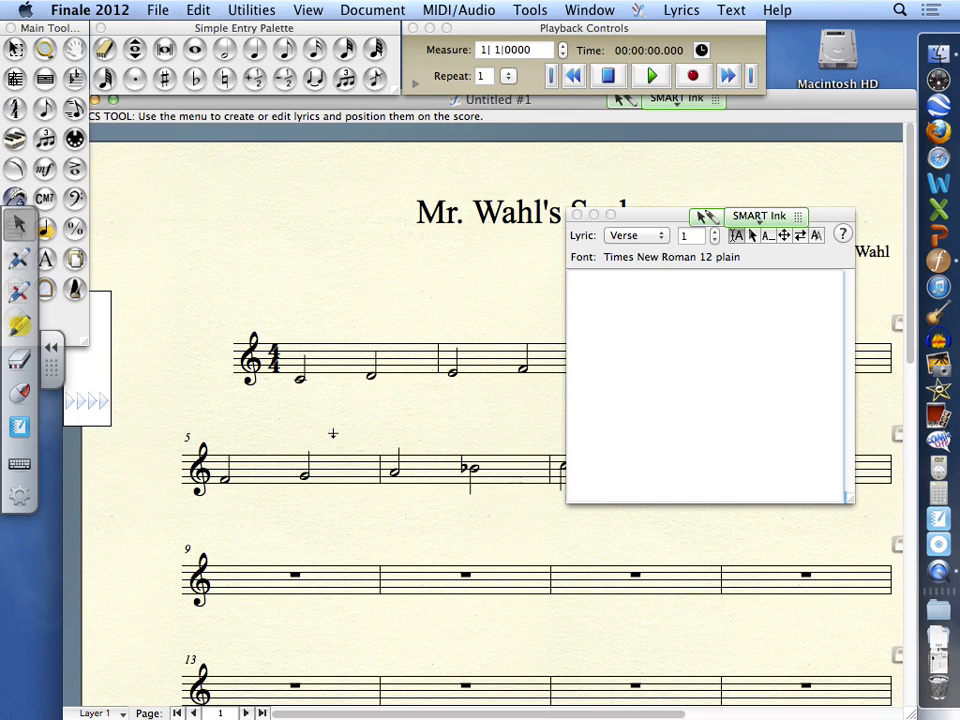
text(C)
key(space)
text(D)
key(space)
text(E)
key(space)
text(F)
key(space)
text(G)
key(space)
text(A)
key(space)
text(B)
key(space)
text(C)
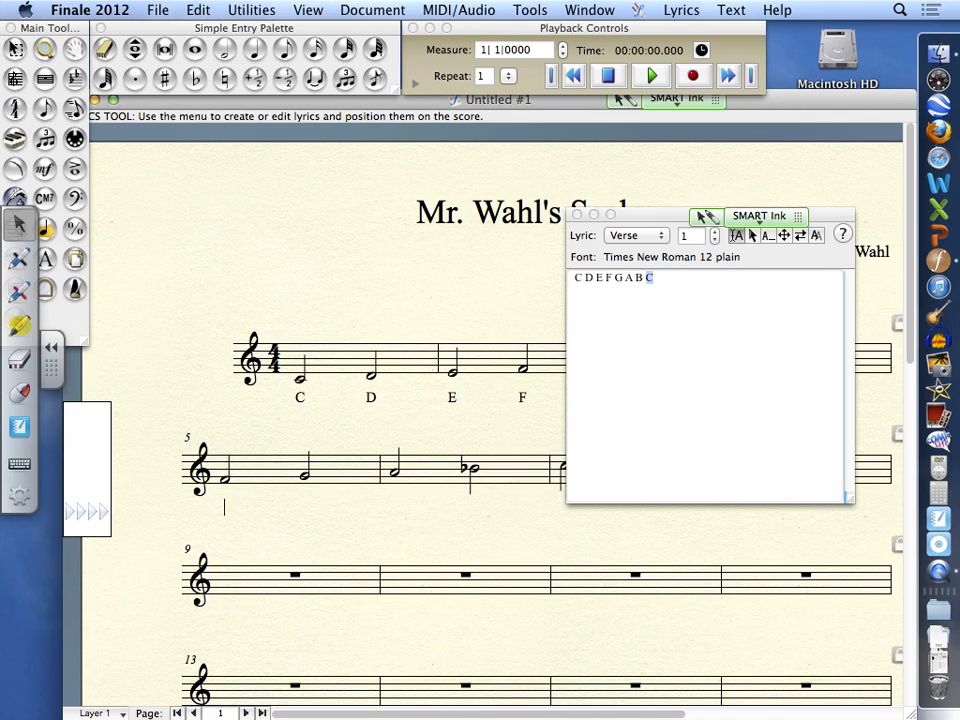
- Add the lyrics F, G, A and Bb under the notes of measures 5–6 and close the lyrics window
key(space)
text(F)
key(space)
text(G)
key(space)
text(A)
key(space)
text(B)
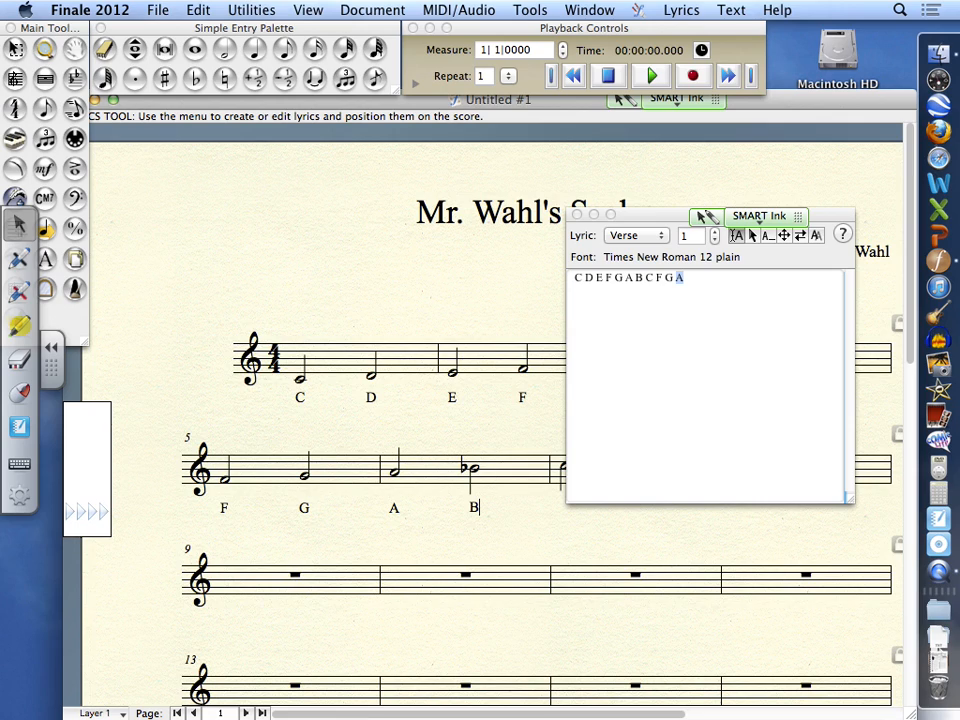
text(b)
click(577, 216)
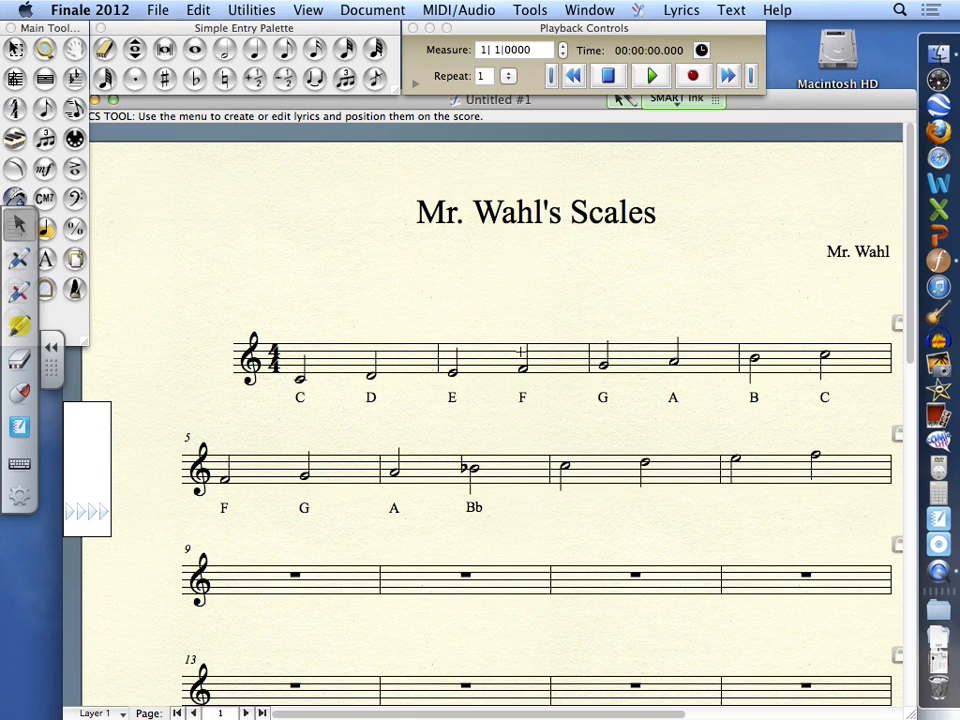